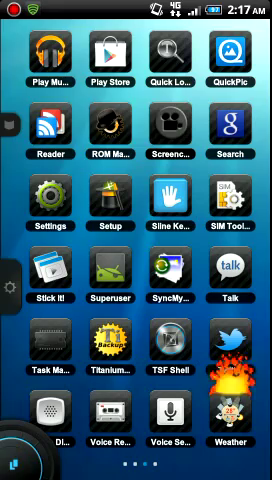
Slide out the left-edge quick toolbar and choose a different page transition effect
{"action": "left_click_drag", "start_coordinate": [8, 123], "coordinate": [150, 123]}
{"action": "left_click", "coordinate": [37, 123]}
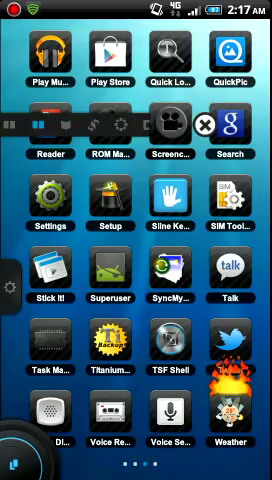
Preview the fading transition by flipping through the drawer pages back to the first page
{"action": "left_click", "coordinate": [204, 123]}
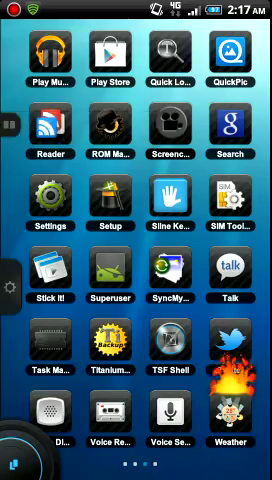
{"action": "mouse_move", "coordinate": [80, 240]}
{"action": "left_mouse_down"}
{"action": "mouse_move", "coordinate": [200, 240]}
{"action": "mouse_move", "coordinate": [80, 240]}
{"action": "left_mouse_up"}
{"action": "left_click_drag", "start_coordinate": [220, 240], "coordinate": [40, 240]}
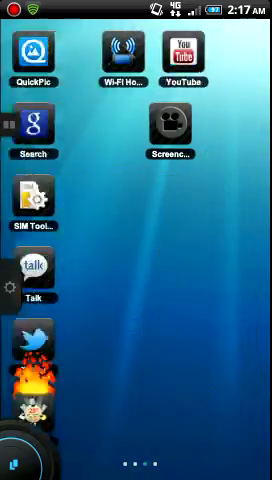
{"action": "left_click_drag", "start_coordinate": [200, 240], "coordinate": [110, 240]}
{"action": "left_click_drag", "start_coordinate": [60, 240], "coordinate": [220, 240]}
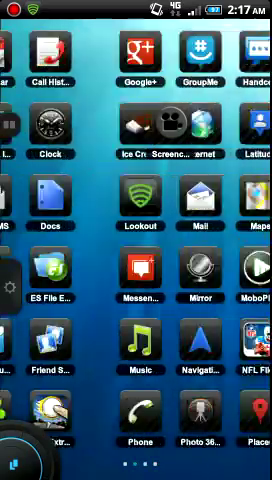
{"action": "mouse_move", "coordinate": [60, 240]}
{"action": "left_mouse_down"}
{"action": "mouse_move", "coordinate": [220, 240]}
{"action": "mouse_move", "coordinate": [50, 240]}
{"action": "left_mouse_up"}
{"action": "mouse_move", "coordinate": [170, 130]}
{"action": "left_mouse_down"}
{"action": "mouse_move", "coordinate": [185, 170]}
{"action": "mouse_move", "coordinate": [209, 300]}
{"action": "mouse_move", "coordinate": [245, 455]}
{"action": "left_mouse_up"}
{"action": "mouse_move", "coordinate": [200, 240]}
{"action": "left_mouse_down"}
{"action": "mouse_move", "coordinate": [60, 240]}
{"action": "mouse_move", "coordinate": [220, 240]}
{"action": "left_mouse_up"}
{"action": "left_click_drag", "start_coordinate": [60, 240], "coordinate": [220, 240]}
{"action": "left_click_drag", "start_coordinate": [200, 240], "coordinate": [60, 240]}
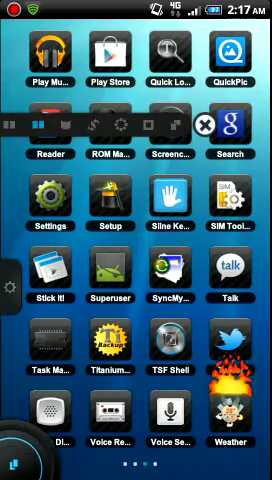
{"action": "mouse_move", "coordinate": [200, 240]}
{"action": "left_mouse_down"}
{"action": "mouse_move", "coordinate": [60, 240]}
{"action": "mouse_move", "coordinate": [220, 240]}
{"action": "left_mouse_up"}
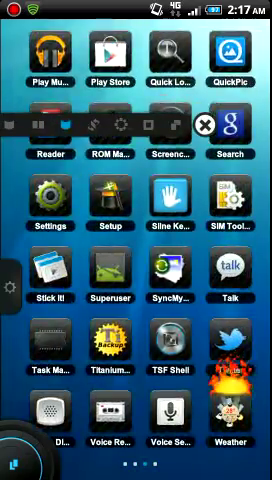
{"action": "left_click_drag", "start_coordinate": [200, 240], "coordinate": [60, 240]}
{"action": "left_click_drag", "start_coordinate": [200, 240], "coordinate": [60, 240]}
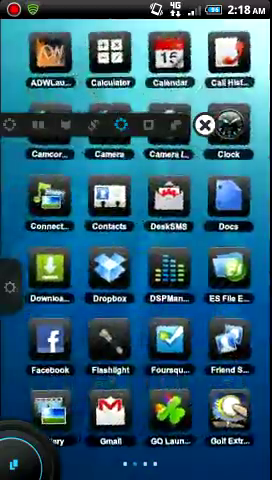
Test another transition effect by paging through the drawer to the ADWLauncher page
{"action": "left_click_drag", "start_coordinate": [200, 240], "coordinate": [60, 240]}
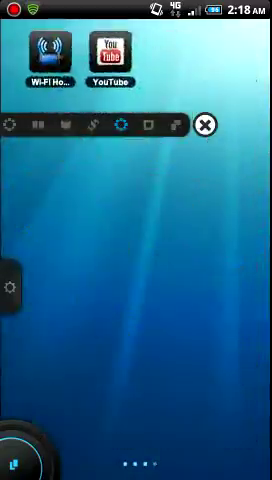
{"action": "mouse_move", "coordinate": [200, 240]}
{"action": "left_mouse_down"}
{"action": "mouse_move", "coordinate": [60, 240]}
{"action": "mouse_move", "coordinate": [187, 230]}
{"action": "left_mouse_up"}
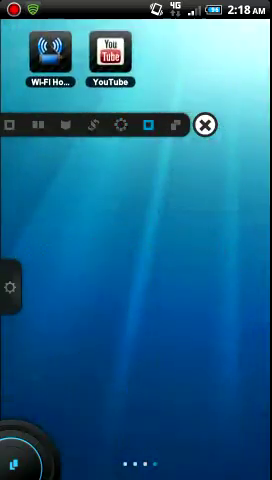
{"action": "left_click_drag", "start_coordinate": [60, 240], "coordinate": [220, 240]}
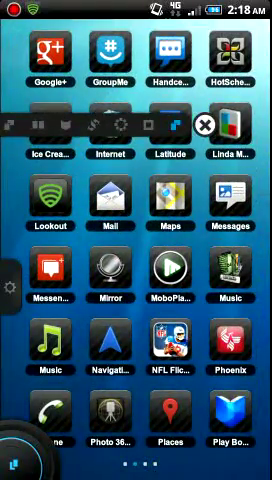
{"action": "left_click_drag", "start_coordinate": [200, 240], "coordinate": [60, 240]}
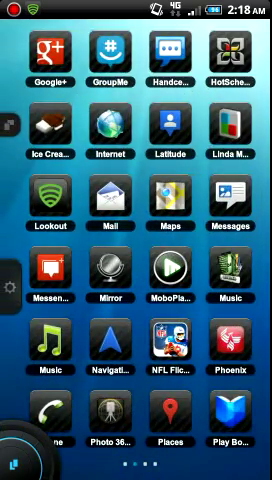
{"action": "key", "text": "Home"}
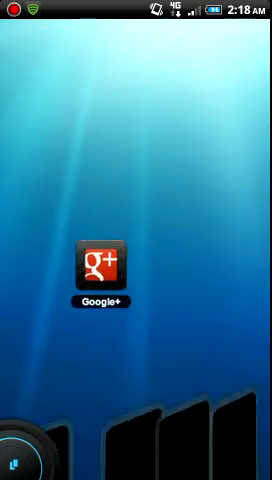
Go to the Google+ home page and drag Lookout from the app drawer onto it
{"action": "left_click", "coordinate": [18, 460]}
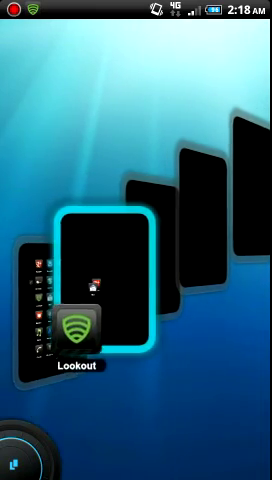
{"action": "left_click_drag", "start_coordinate": [50, 200], "coordinate": [100, 320]}
Spread Mail, Google+ and Lookout apart on the home page
{"action": "left_click_drag", "start_coordinate": [86, 285], "coordinate": [152, 240]}
{"action": "left_click_drag", "start_coordinate": [100, 262], "coordinate": [57, 193]}
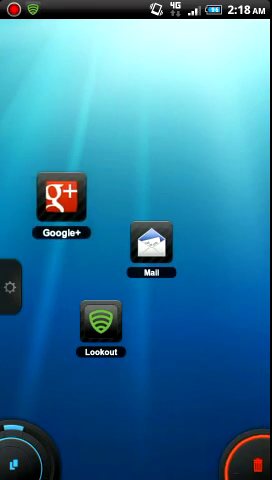
{"action": "mouse_move", "coordinate": [100, 321]}
{"action": "left_mouse_down"}
{"action": "mouse_move", "coordinate": [95, 359]}
{"action": "mouse_move", "coordinate": [100, 366]}
{"action": "left_mouse_up"}
Lasso-select Mail, Google+ and Lookout, align them in a row, and drag Mail from the drawer
{"action": "left_click", "coordinate": [151, 247]}
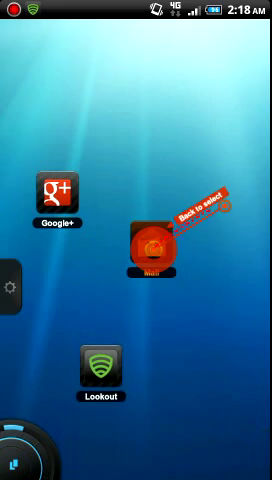
{"action": "mouse_move", "coordinate": [186, 149]}
{"action": "left_mouse_down"}
{"action": "mouse_move", "coordinate": [88, 140]}
{"action": "mouse_move", "coordinate": [43, 218]}
{"action": "mouse_move", "coordinate": [66, 353]}
{"action": "left_mouse_up"}
{"action": "left_click_drag", "start_coordinate": [157, 321], "coordinate": [151, 247]}
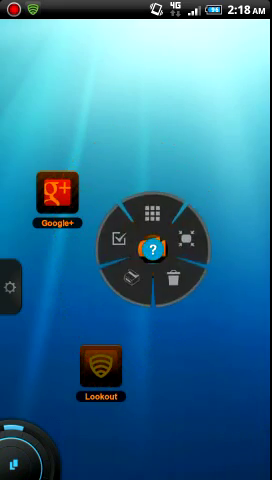
{"action": "left_click", "coordinate": [183, 240]}
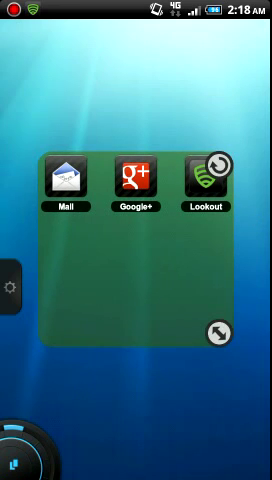
{"action": "key", "text": "Escape"}
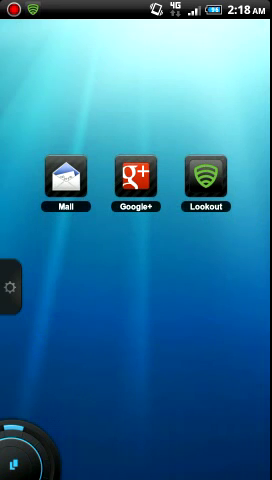
{"action": "left_click_drag", "start_coordinate": [60, 300], "coordinate": [220, 300]}
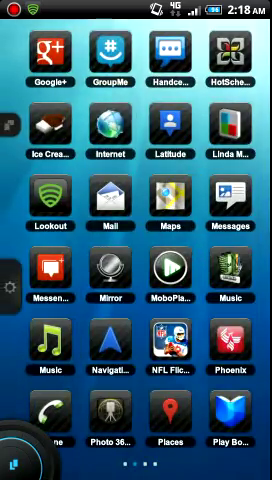
{"action": "mouse_move", "coordinate": [117, 200]}
{"action": "left_mouse_down"}
{"action": "mouse_move", "coordinate": [92, 338]}
{"action": "mouse_move", "coordinate": [43, 428]}
{"action": "mouse_move", "coordinate": [209, 439]}
{"action": "mouse_move", "coordinate": [200, 405]}
{"action": "mouse_move", "coordinate": [150, 300]}
{"action": "left_mouse_up"}
Place Lookout, HotSchedules and Mirror on the home page from the app drawer
{"action": "mouse_move", "coordinate": [51, 198]}
{"action": "left_mouse_down"}
{"action": "mouse_move", "coordinate": [160, 390]}
{"action": "mouse_move", "coordinate": [233, 434]}
{"action": "mouse_move", "coordinate": [193, 402]}
{"action": "mouse_move", "coordinate": [191, 396]}
{"action": "mouse_move", "coordinate": [215, 426]}
{"action": "left_mouse_up"}
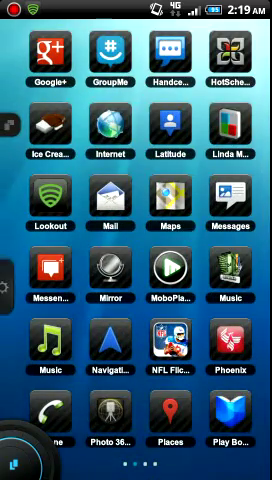
{"action": "mouse_move", "coordinate": [230, 52]}
{"action": "left_mouse_down"}
{"action": "mouse_move", "coordinate": [107, 209]}
{"action": "mouse_move", "coordinate": [80, 278]}
{"action": "mouse_move", "coordinate": [88, 282]}
{"action": "left_mouse_up"}
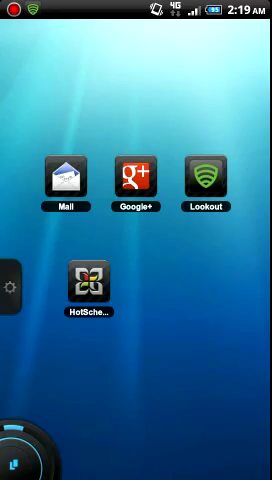
{"action": "left_click", "coordinate": [15, 462]}
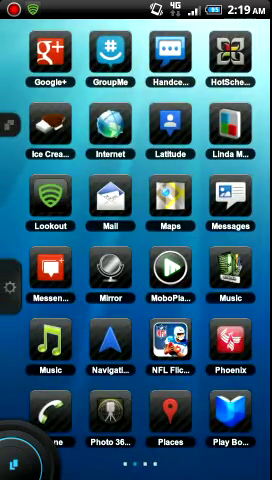
{"action": "mouse_move", "coordinate": [110, 268]}
{"action": "left_mouse_down"}
{"action": "mouse_move", "coordinate": [111, 281]}
{"action": "mouse_move", "coordinate": [92, 284]}
{"action": "mouse_move", "coordinate": [96, 311]}
{"action": "mouse_move", "coordinate": [90, 312]}
{"action": "left_mouse_up"}
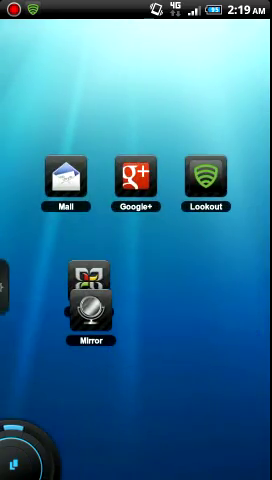
Drop Phoenix and Sline Keyboard onto Mirror to form a folder
{"action": "left_click", "coordinate": [15, 462]}
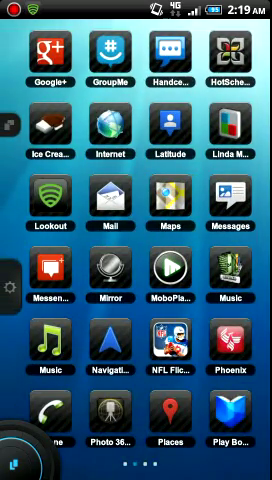
{"action": "mouse_move", "coordinate": [232, 340]}
{"action": "left_mouse_down"}
{"action": "mouse_move", "coordinate": [227, 345]}
{"action": "mouse_move", "coordinate": [77, 340]}
{"action": "mouse_move", "coordinate": [93, 359]}
{"action": "mouse_move", "coordinate": [90, 320]}
{"action": "left_mouse_up"}
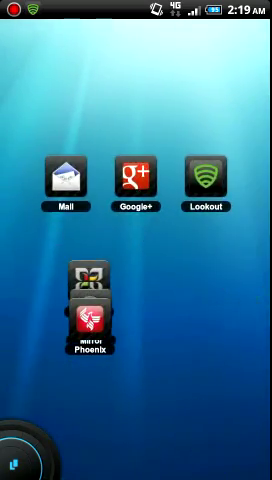
{"action": "left_click", "coordinate": [15, 462]}
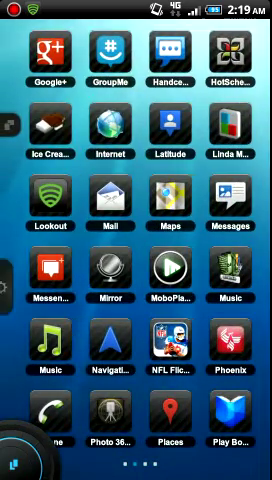
{"action": "left_click_drag", "start_coordinate": [220, 240], "coordinate": [60, 240]}
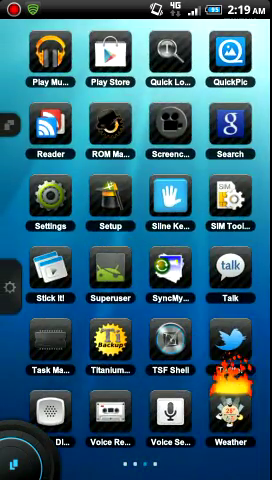
{"action": "mouse_move", "coordinate": [170, 205]}
{"action": "left_mouse_down"}
{"action": "mouse_move", "coordinate": [166, 198]}
{"action": "mouse_move", "coordinate": [86, 295]}
{"action": "mouse_move", "coordinate": [91, 305]}
{"action": "mouse_move", "coordinate": [87, 300]}
{"action": "mouse_move", "coordinate": [112, 166]}
{"action": "mouse_move", "coordinate": [200, 214]}
{"action": "left_mouse_up"}
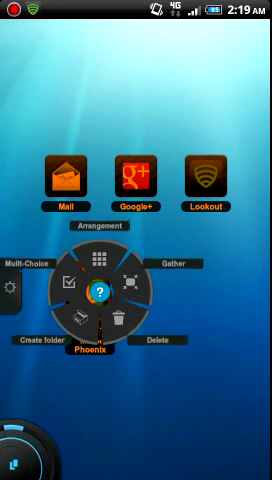
{"action": "left_click_drag", "start_coordinate": [96, 292], "coordinate": [99, 258]}
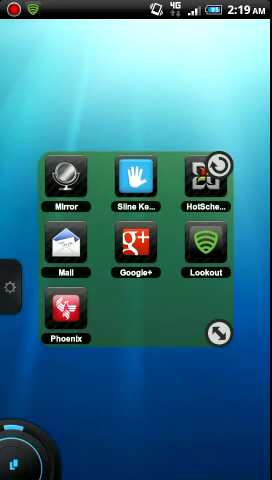
Shrink the folder with its handle and auto-arrange the seven icons into a grid
{"action": "mouse_move", "coordinate": [219, 333]}
{"action": "left_mouse_down"}
{"action": "mouse_move", "coordinate": [191, 293]}
{"action": "mouse_move", "coordinate": [187, 282]}
{"action": "mouse_move", "coordinate": [179, 284]}
{"action": "left_mouse_up"}
{"action": "mouse_move", "coordinate": [182, 214]}
{"action": "left_mouse_down"}
{"action": "mouse_move", "coordinate": [179, 216]}
{"action": "mouse_move", "coordinate": [185, 236]}
{"action": "left_mouse_up"}
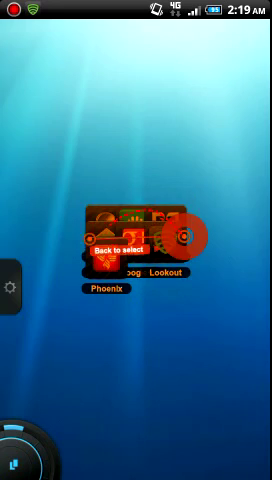
{"action": "left_click", "coordinate": [168, 201]}
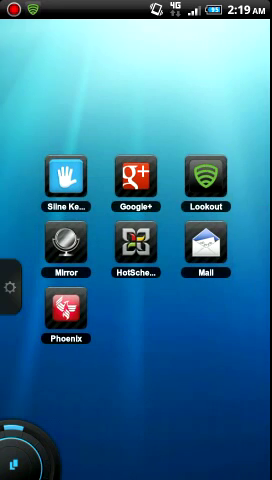
{"action": "left_click", "coordinate": [10, 287]}
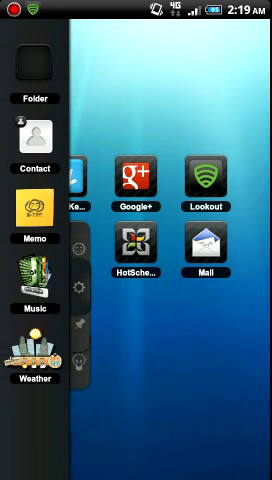
Place a Memo widget at the top right and handwrite 'TSF SHELL' on it
{"action": "mouse_move", "coordinate": [34, 208]}
{"action": "left_mouse_down"}
{"action": "mouse_move", "coordinate": [91, 150]}
{"action": "mouse_move", "coordinate": [184, 86]}
{"action": "mouse_move", "coordinate": [200, 80]}
{"action": "left_mouse_up"}
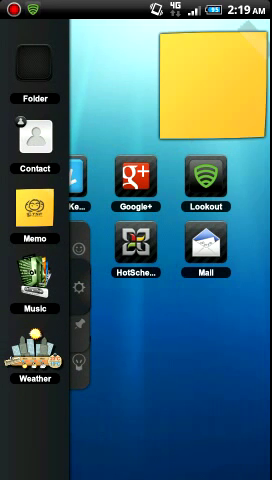
{"action": "left_click", "coordinate": [79, 287]}
{"action": "left_click", "coordinate": [212, 85]}
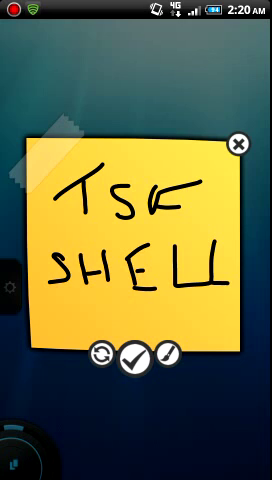
{"action": "left_click", "coordinate": [134, 357]}
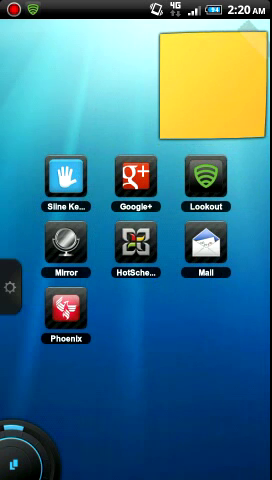
Drag a Music widget to the bottom and a Des Moines Weather widget onto home
{"action": "left_click_drag", "start_coordinate": [10, 287], "coordinate": [80, 287]}
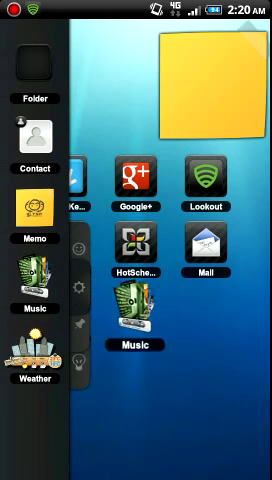
{"action": "left_click_drag", "start_coordinate": [35, 285], "coordinate": [154, 405]}
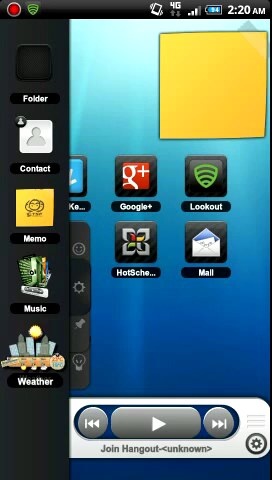
{"action": "left_click_drag", "start_coordinate": [35, 350], "coordinate": [169, 330]}
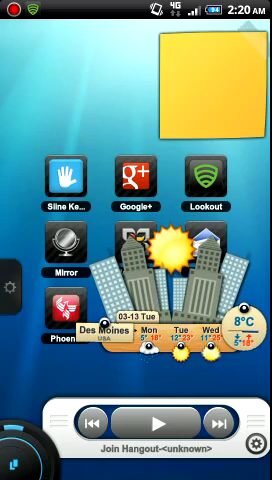
{"action": "left_click", "coordinate": [9, 287]}
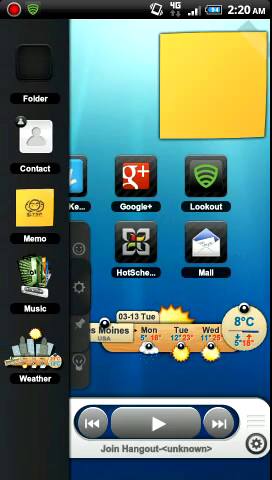
{"action": "scroll", "coordinate": [34, 240], "scroll_direction": "down", "scroll_amount": 5}
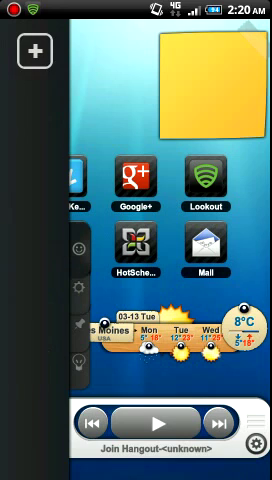
Move five home icons, including Google+, Mail, HotSchedules and the keyboard, into the favourites panel
{"action": "left_click_drag", "start_coordinate": [142, 176], "coordinate": [34, 62]}
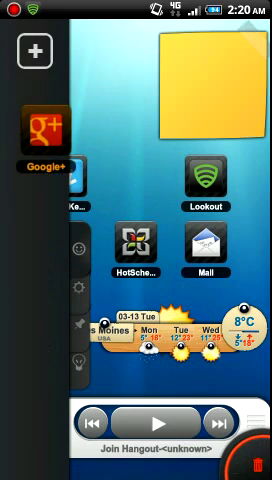
{"action": "left_click_drag", "start_coordinate": [205, 177], "coordinate": [36, 134]}
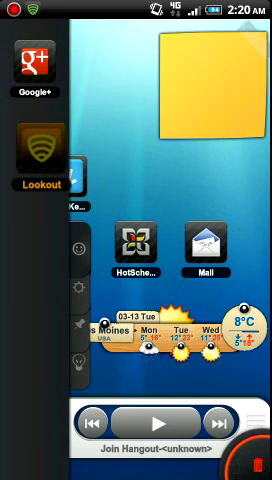
{"action": "left_click_drag", "start_coordinate": [134, 240], "coordinate": [36, 205]}
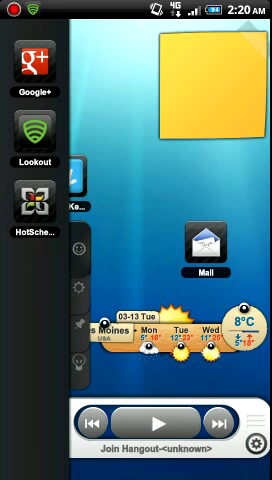
{"action": "left_click_drag", "start_coordinate": [205, 240], "coordinate": [34, 272]}
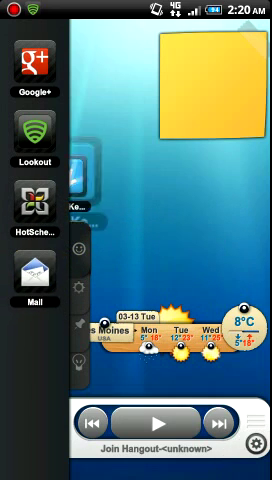
{"action": "left_click_drag", "start_coordinate": [88, 185], "coordinate": [65, 182]}
{"action": "left_click_drag", "start_coordinate": [33, 228], "coordinate": [34, 224]}
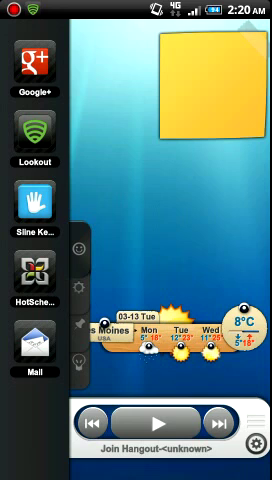
{"action": "left_click", "coordinate": [78, 287]}
Place Cloud, Ghost and Pumpkin pinups on the home screen, then trash the Ghost
{"action": "left_click", "coordinate": [78, 287]}
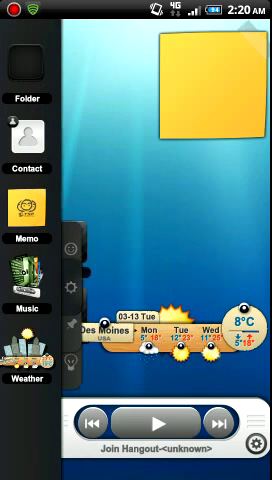
{"action": "left_click", "coordinate": [9, 287]}
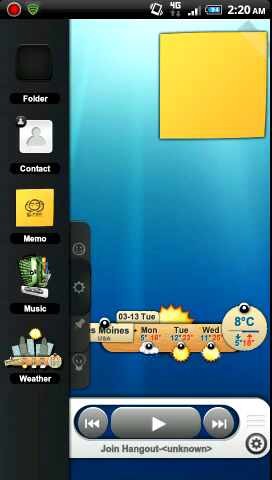
{"action": "left_click", "coordinate": [78, 323]}
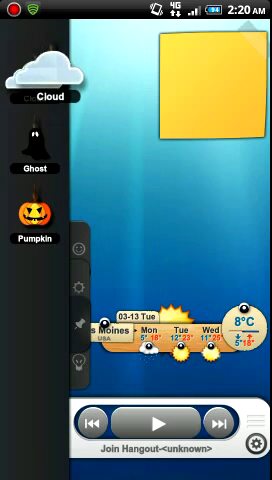
{"action": "left_click_drag", "start_coordinate": [27, 75], "coordinate": [107, 60]}
{"action": "left_click_drag", "start_coordinate": [35, 140], "coordinate": [222, 208]}
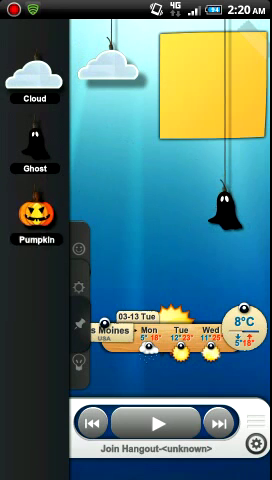
{"action": "mouse_move", "coordinate": [34, 212]}
{"action": "left_mouse_down"}
{"action": "mouse_move", "coordinate": [125, 171]}
{"action": "mouse_move", "coordinate": [255, 455]}
{"action": "left_mouse_up"}
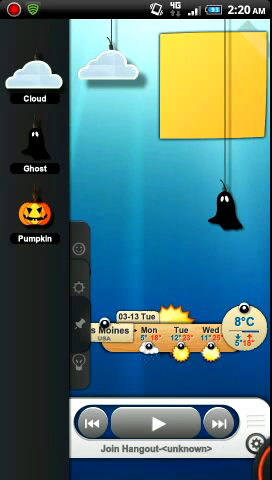
{"action": "left_click_drag", "start_coordinate": [222, 208], "coordinate": [255, 455]}
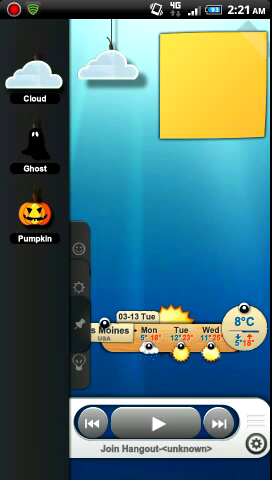
{"action": "left_click", "coordinate": [78, 287]}
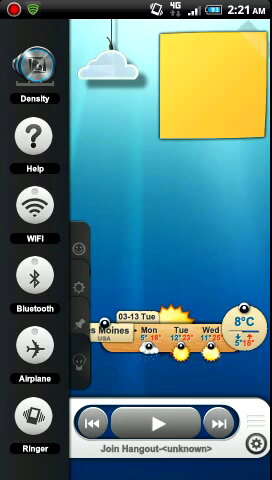
Open and cancel the screen density settings without changes, then close the toggle panel
{"action": "left_click", "coordinate": [36, 65]}
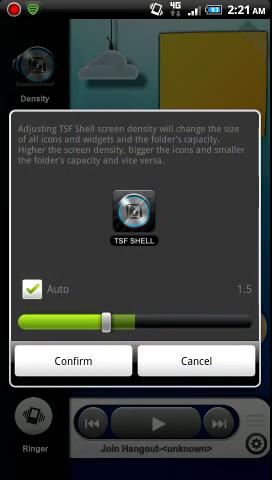
{"action": "key", "text": "Escape"}
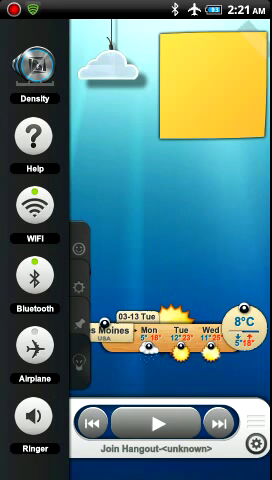
{"action": "left_click_drag", "start_coordinate": [60, 300], "coordinate": [5, 300]}
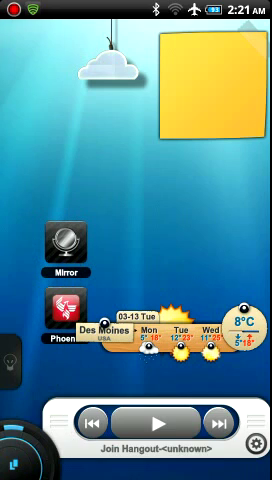
Pick TSFShell-BOX from Themes, preview its screenshots, apply it, then zoom out to the panel overview
{"action": "key", "text": "Menu"}
{"action": "left_click", "coordinate": [45, 457]}
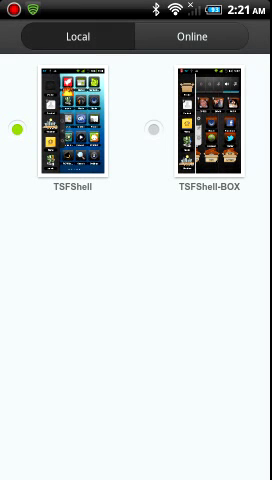
{"action": "left_click", "coordinate": [208, 120]}
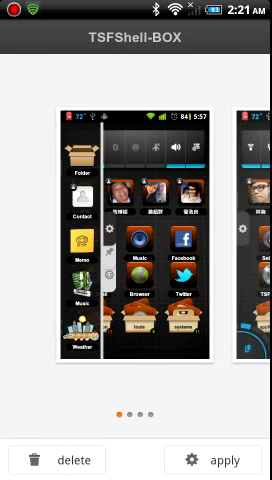
{"action": "left_click_drag", "start_coordinate": [200, 235], "coordinate": [60, 235]}
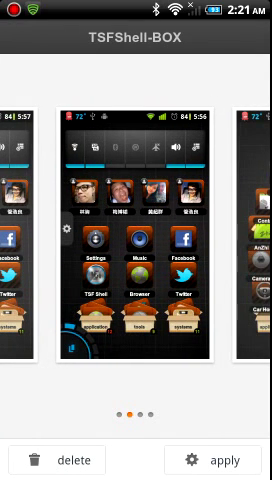
{"action": "left_click", "coordinate": [212, 460]}
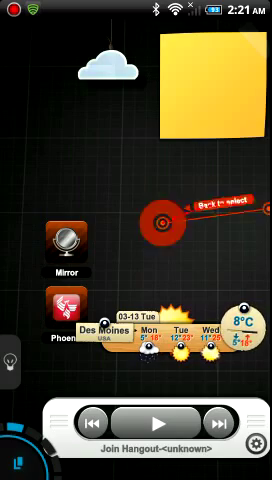
{"action": "key", "text": "Escape"}
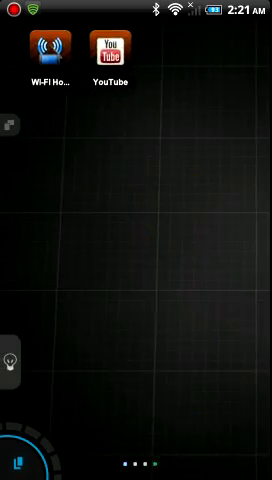
Page back through the drawer past Google+ to the first page, then choose a different transition effect
{"action": "left_click_drag", "start_coordinate": [70, 240], "coordinate": [210, 240]}
{"action": "left_click_drag", "start_coordinate": [70, 240], "coordinate": [210, 240]}
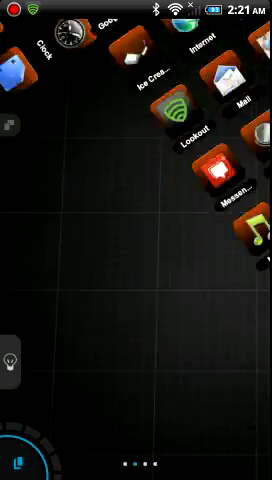
{"action": "left_click_drag", "start_coordinate": [70, 240], "coordinate": [210, 240]}
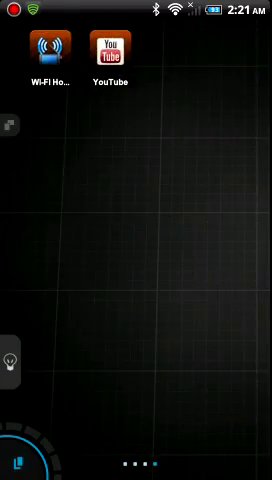
{"action": "left_click_drag", "start_coordinate": [70, 240], "coordinate": [210, 240]}
{"action": "left_click_drag", "start_coordinate": [70, 240], "coordinate": [210, 240]}
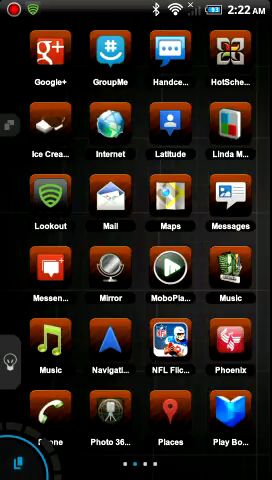
{"action": "left_click_drag", "start_coordinate": [70, 240], "coordinate": [210, 240]}
{"action": "left_click", "coordinate": [8, 125]}
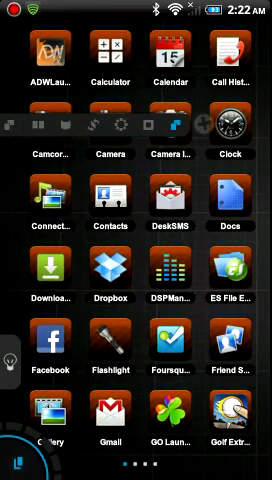
{"action": "left_click", "coordinate": [148, 125]}
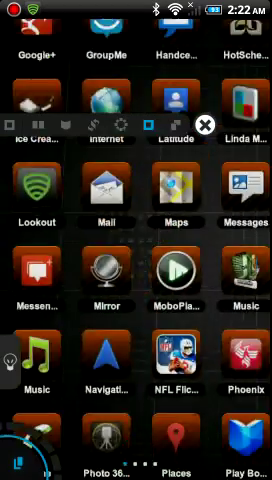